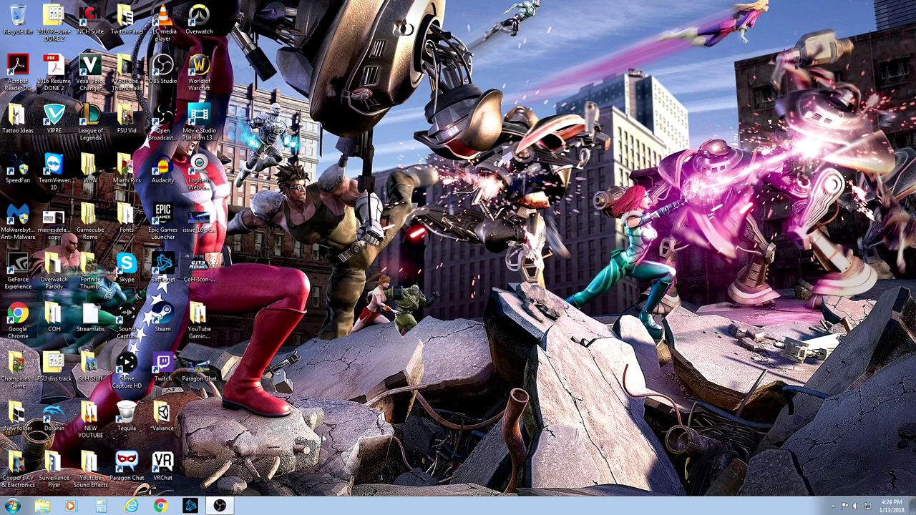
pyautogui.click(161, 506)
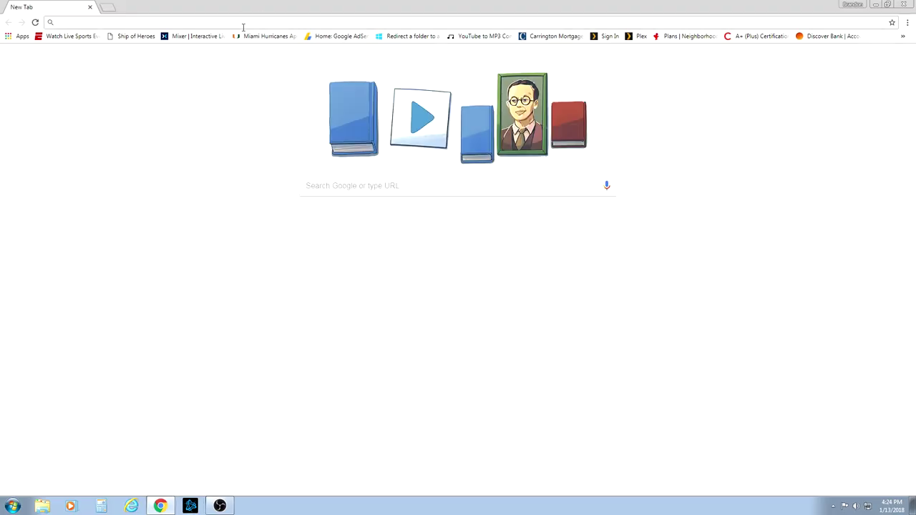
pyautogui.write('www.')
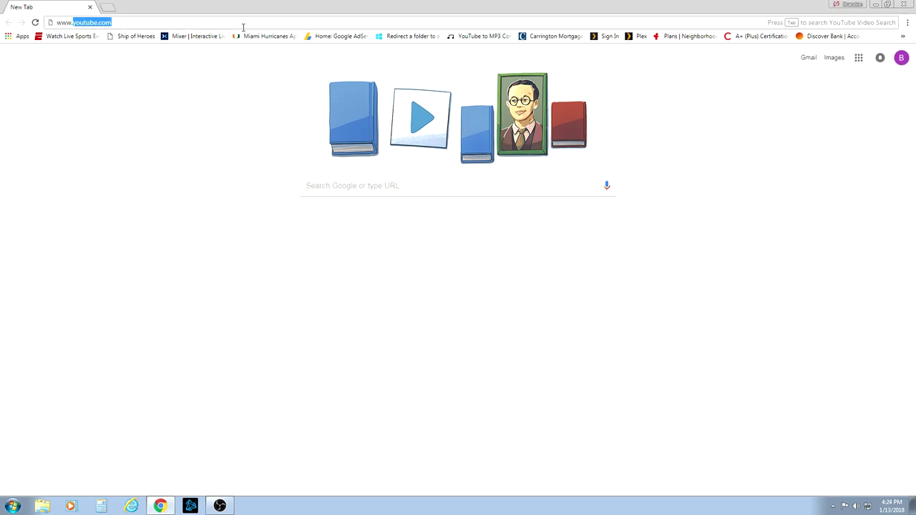
pyautogui.write('cohti')
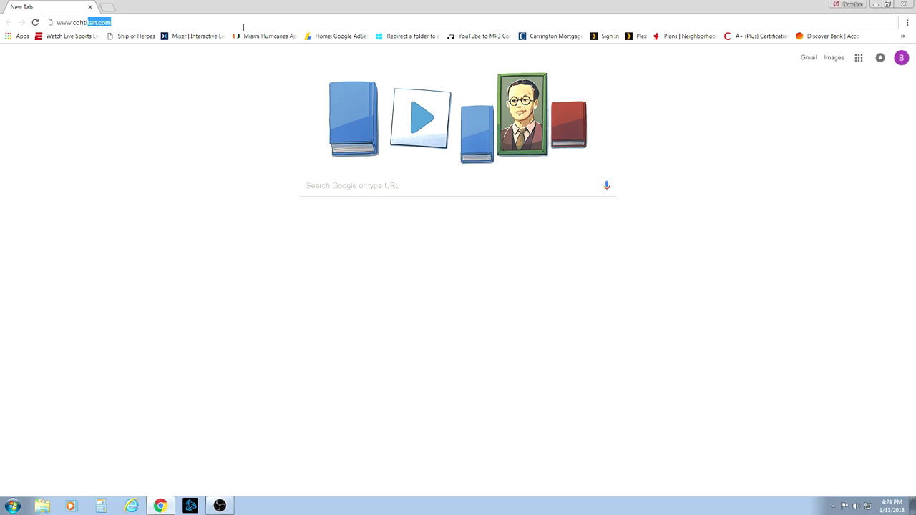
pyautogui.write('tan.com')
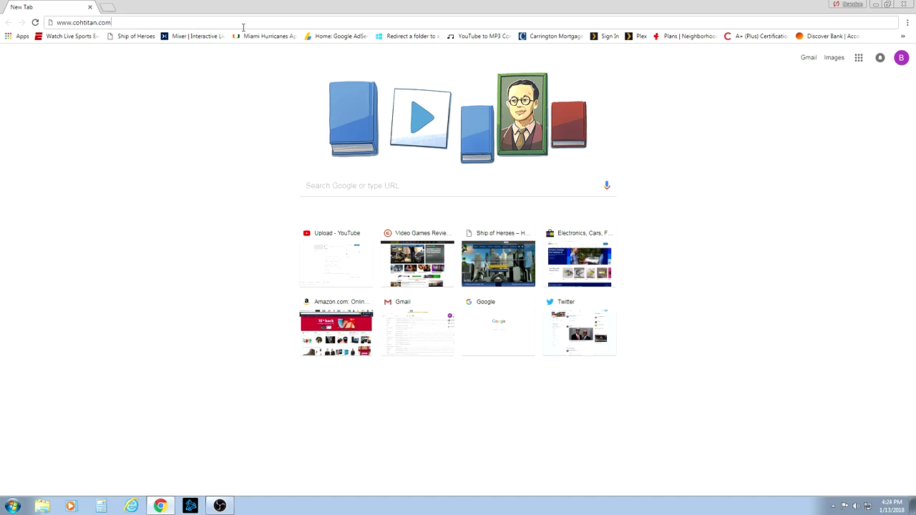
pyautogui.press('Return')
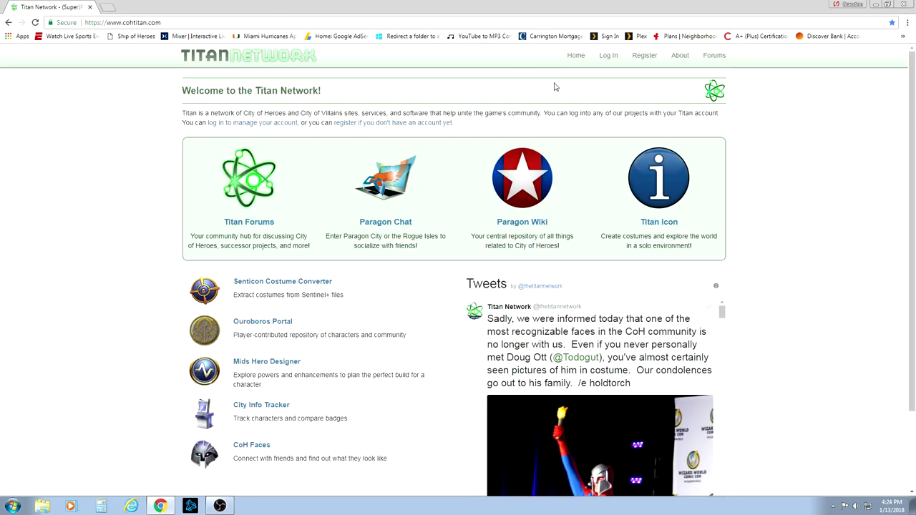
# - Open the Titan account registration page, complete the "I'm not a robot" check, and return to the Titan Network home page
pyautogui.click(645, 56)
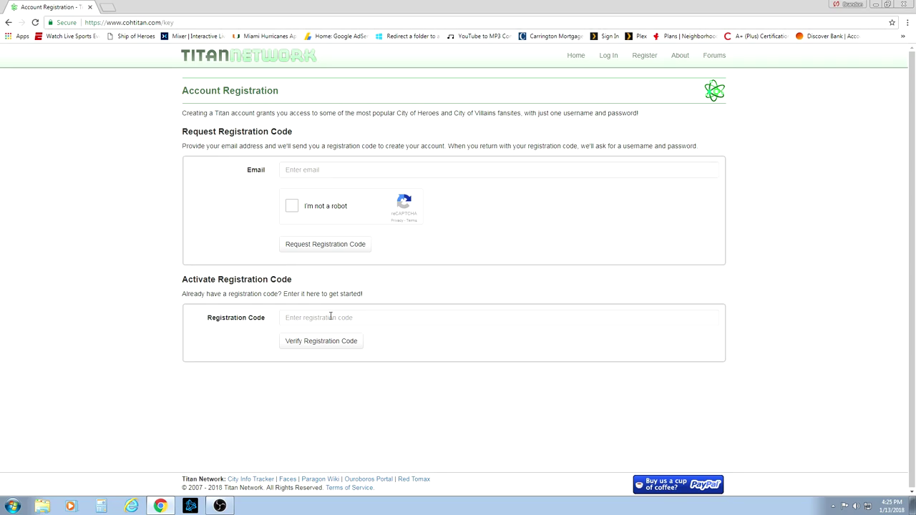
pyautogui.click(302, 170)
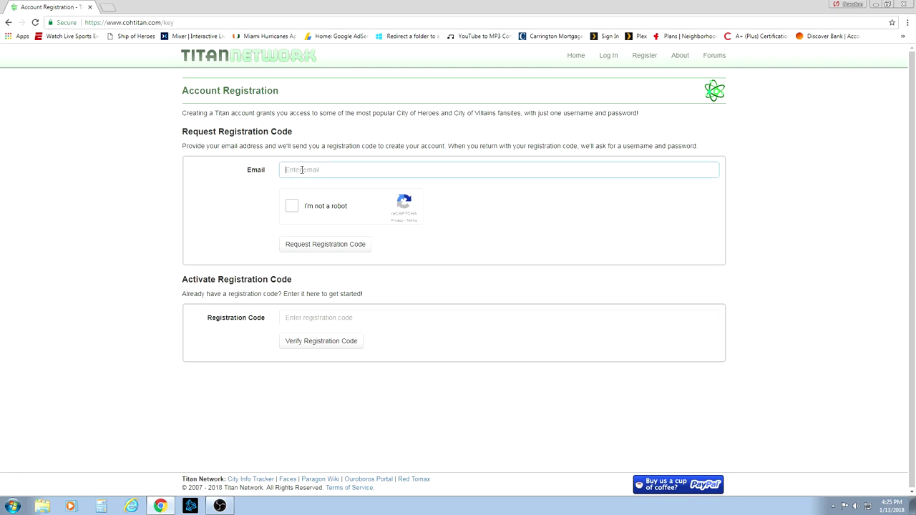
pyautogui.click(292, 209)
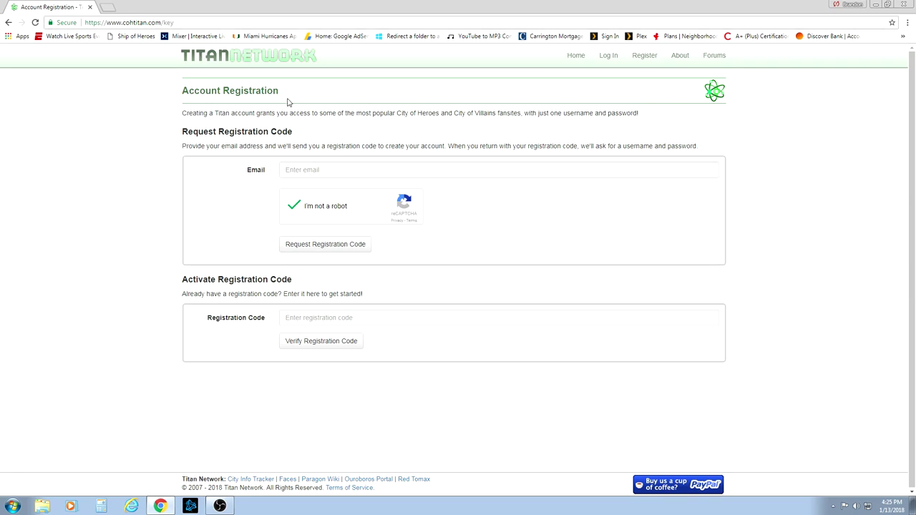
pyautogui.click(232, 61)
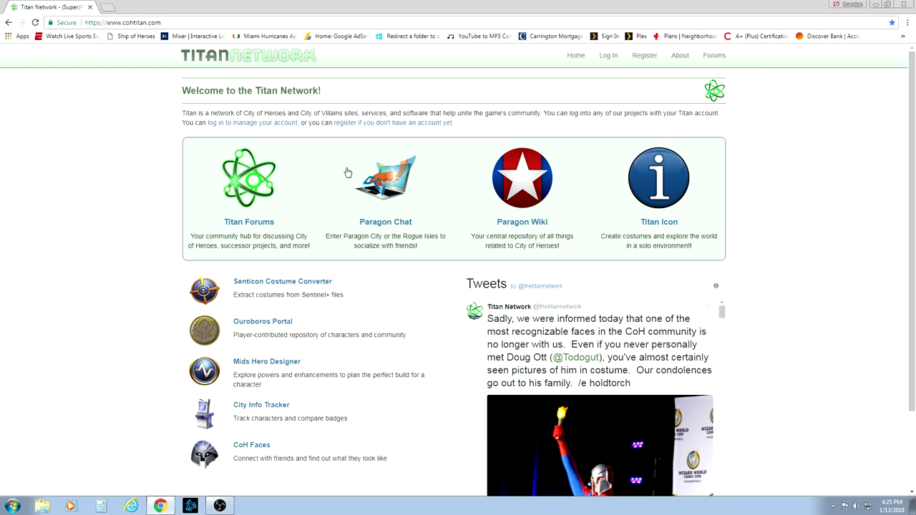
# - In the Titan Forums, open the Paragon Chat Installation topic on the Paragon Chat Announcements board and read its instructions
pyautogui.click(250, 224)
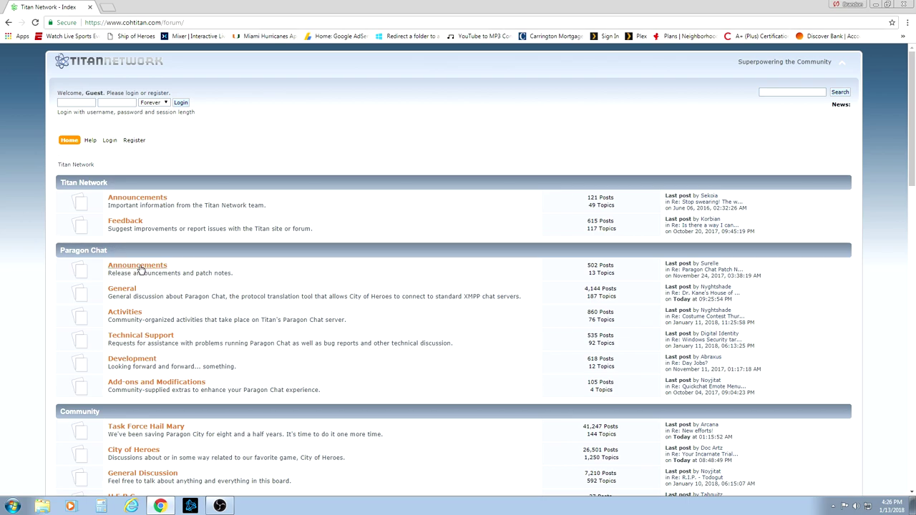
pyautogui.click(139, 265)
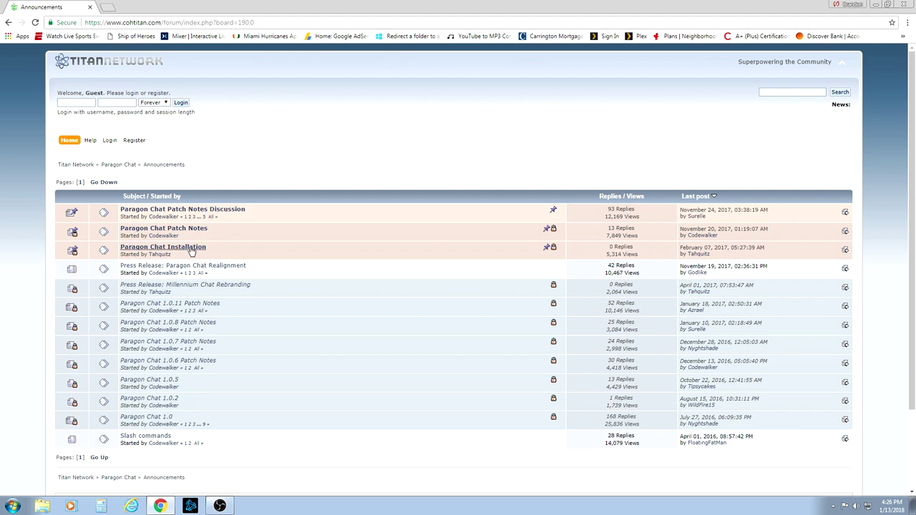
pyautogui.click(191, 250)
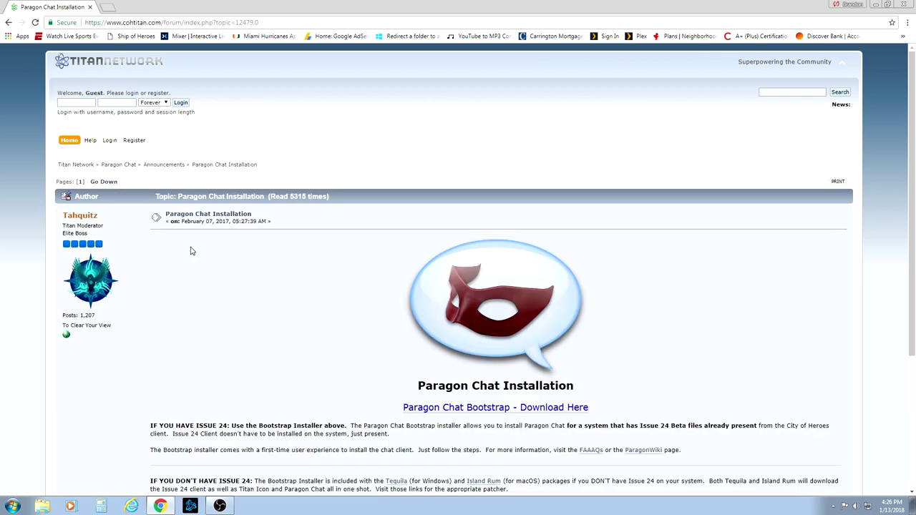
pyautogui.scroll(-1, 199, 242)
pyautogui.scroll(-2, 198, 242)
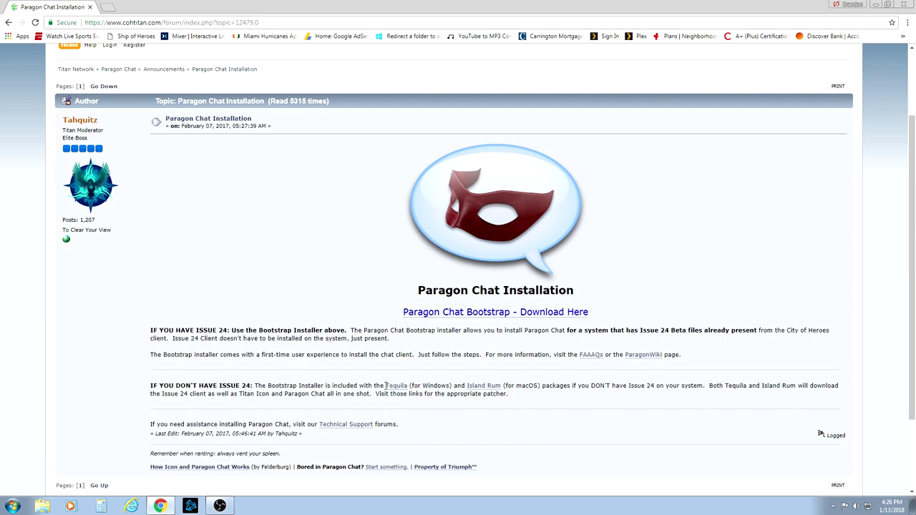
# - Open the Tequila installer topic for Windows and download tequila.exe from the link in its first post
pyautogui.click(397, 393)
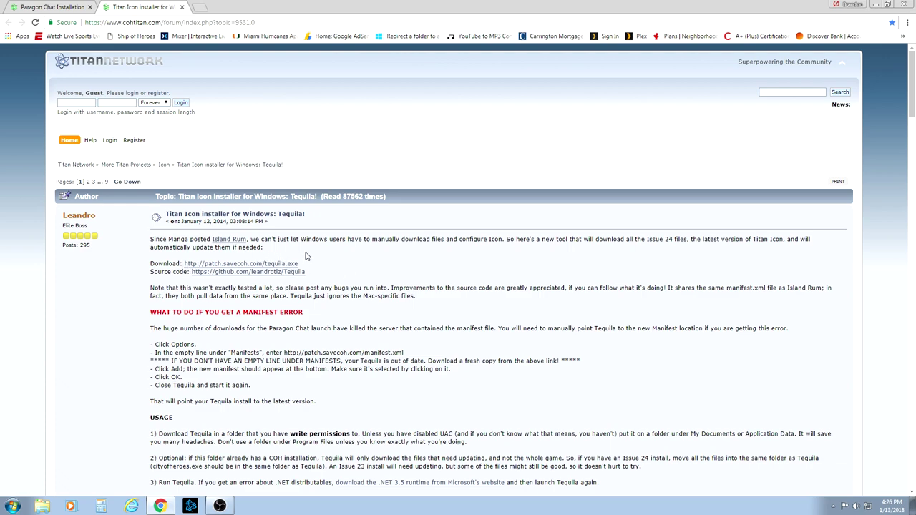
pyautogui.click(262, 264)
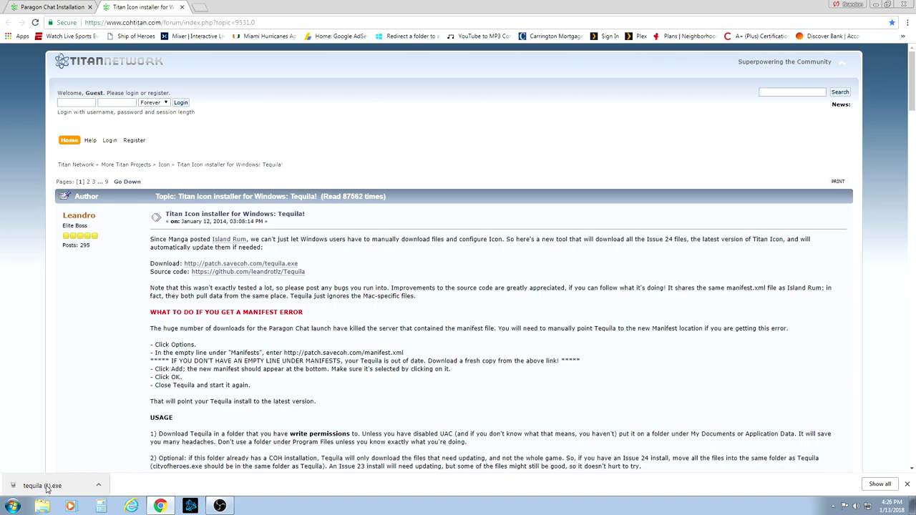
pyautogui.click(879, 5)
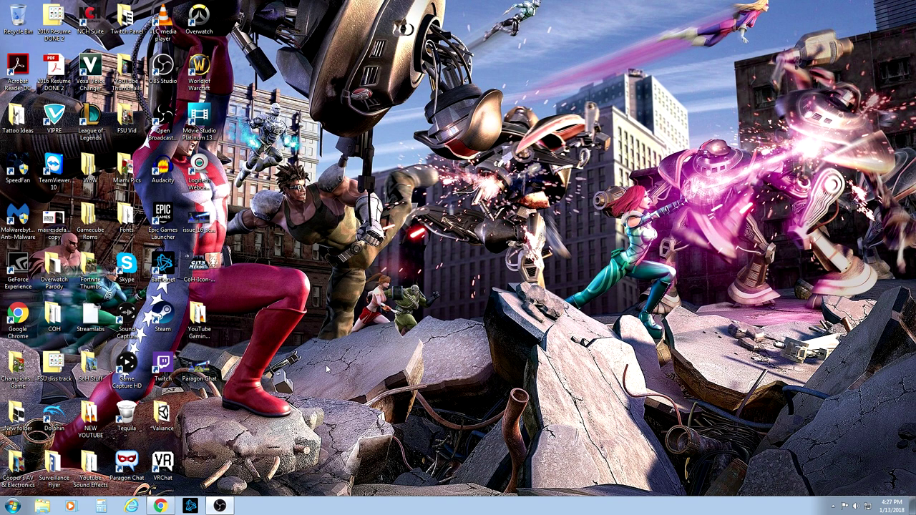
# - Start Tequila from the desktop, play Paragon Chat, and launch it from its installation and maintenance tool
pyautogui.doubleClick(127, 412)
pyautogui.click(489, 262)
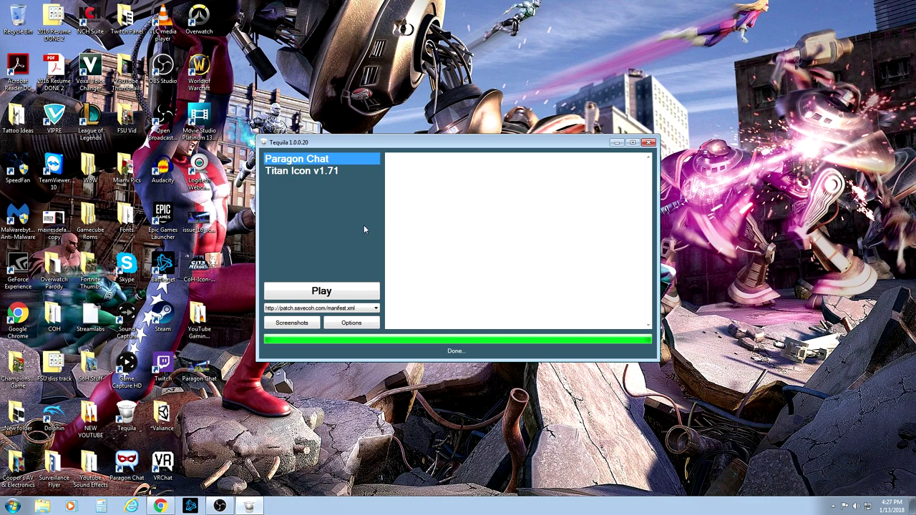
pyautogui.click(315, 292)
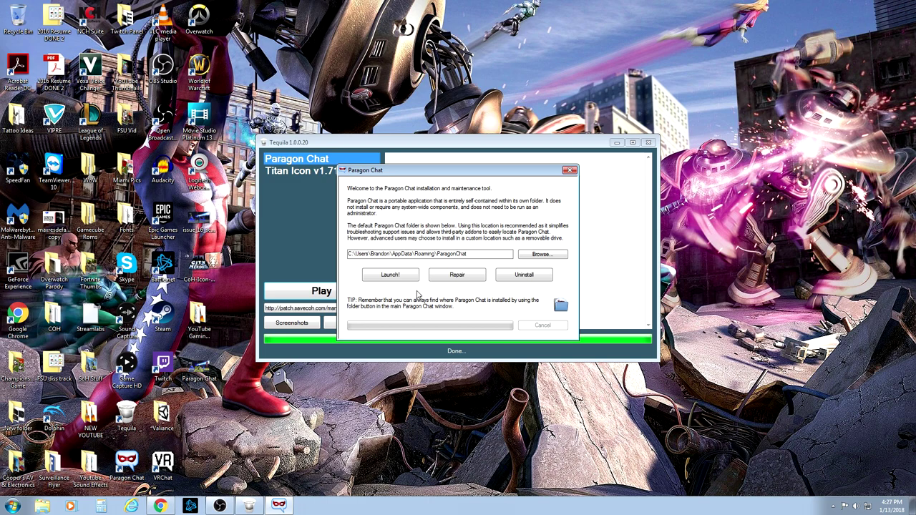
pyautogui.click(391, 275)
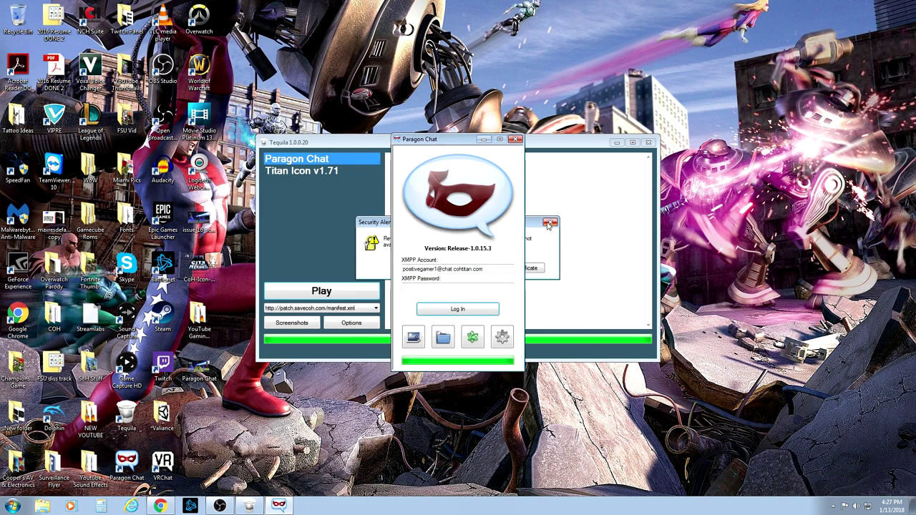
# - Reposition the Paragon Chat window, enter the XMPP account password, and log in
pyautogui.moveTo(467, 146); pyautogui.dragTo(456, 139)
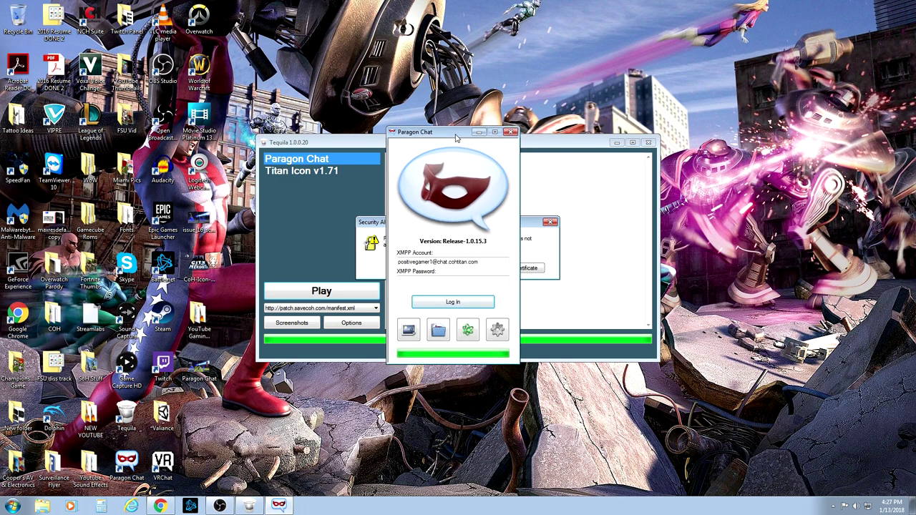
pyautogui.click(427, 280)
pyautogui.click(458, 303)
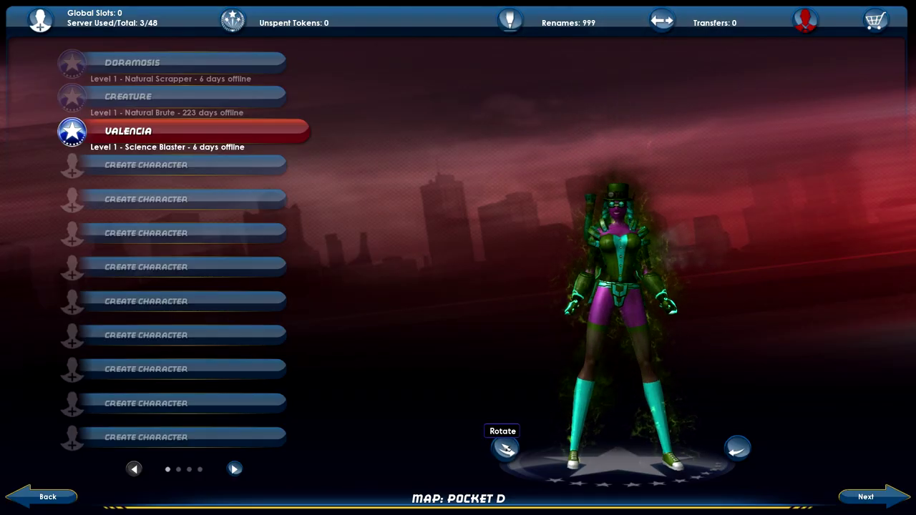
# - Start creating a new character and choose the Crowd Control and Pets playstyles
pyautogui.click(134, 69)
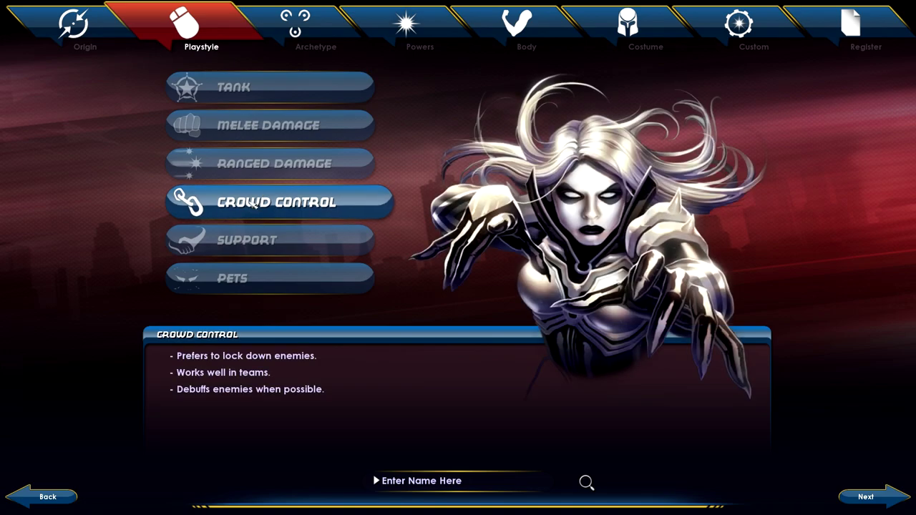
pyautogui.click(252, 203)
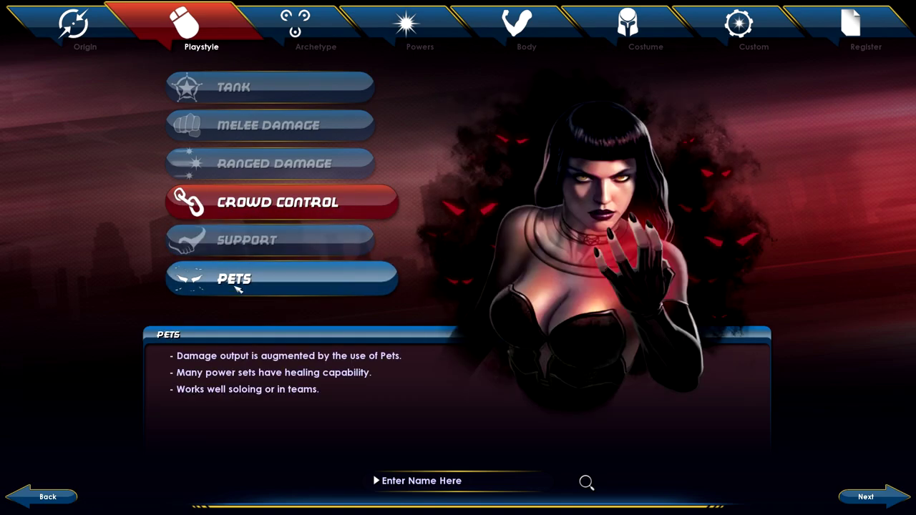
pyautogui.click(242, 293)
pyautogui.click(875, 501)
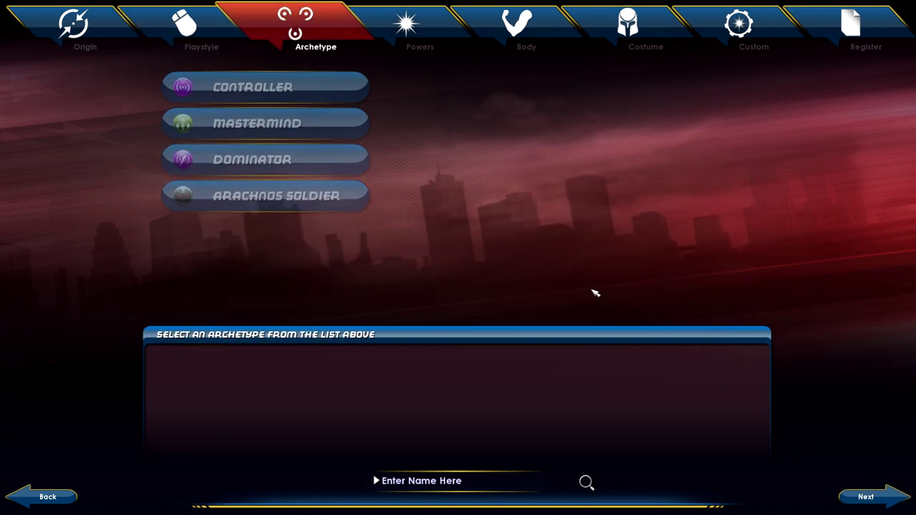
# - Look through the Controller and Arachnos Soldier archetypes and choose Mastermind for the character
pyautogui.click(236, 128)
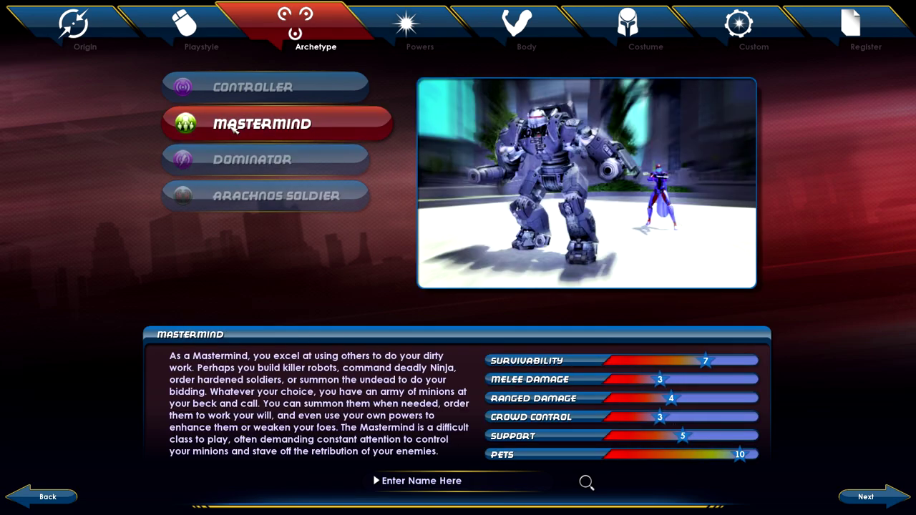
pyautogui.click(243, 95)
pyautogui.click(252, 199)
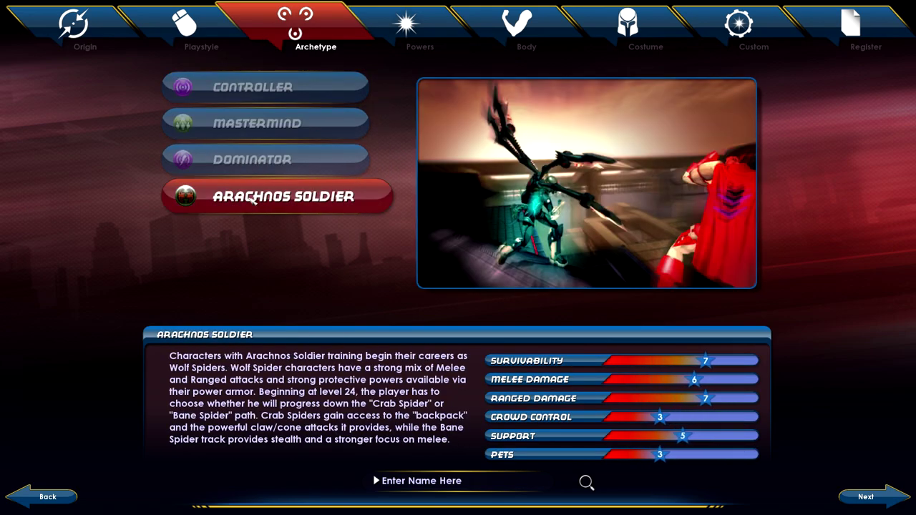
pyautogui.click(382, 123)
pyautogui.click(877, 498)
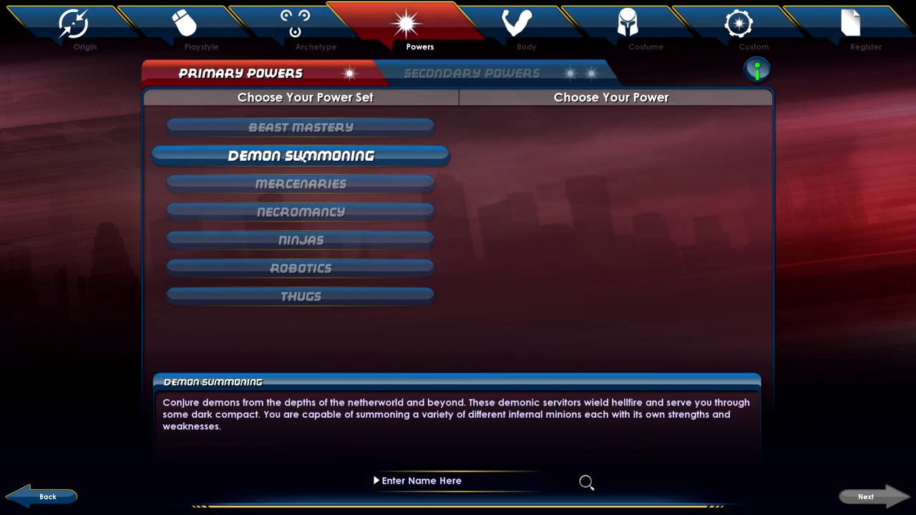
# - Choose Demon Summoning with Summon Demonlings as the primary powers and Storm Summoning with Gale as the secondary powers
pyautogui.click(304, 157)
pyautogui.click(612, 156)
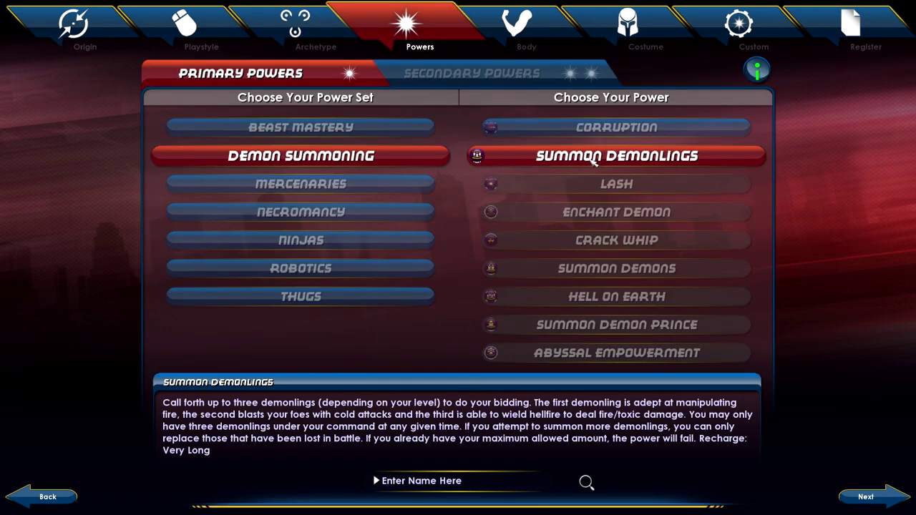
pyautogui.click(484, 75)
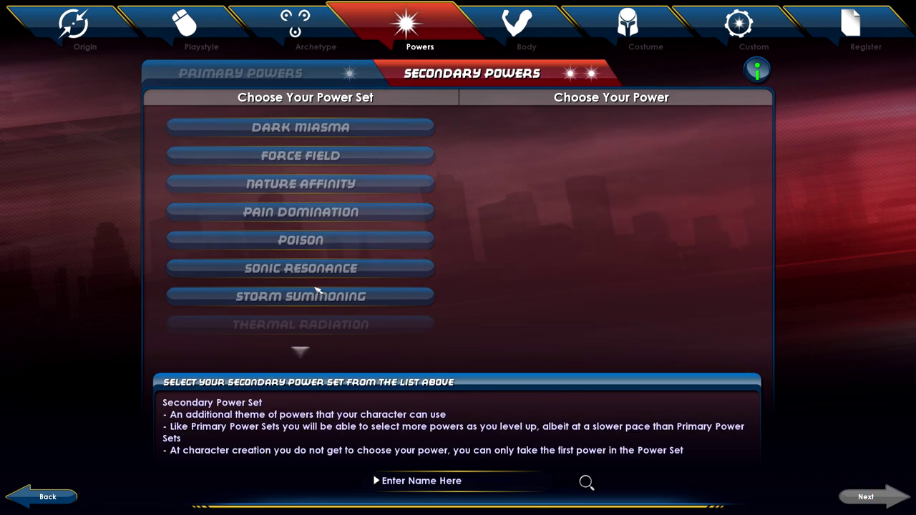
pyautogui.scroll(-3, 315, 289)
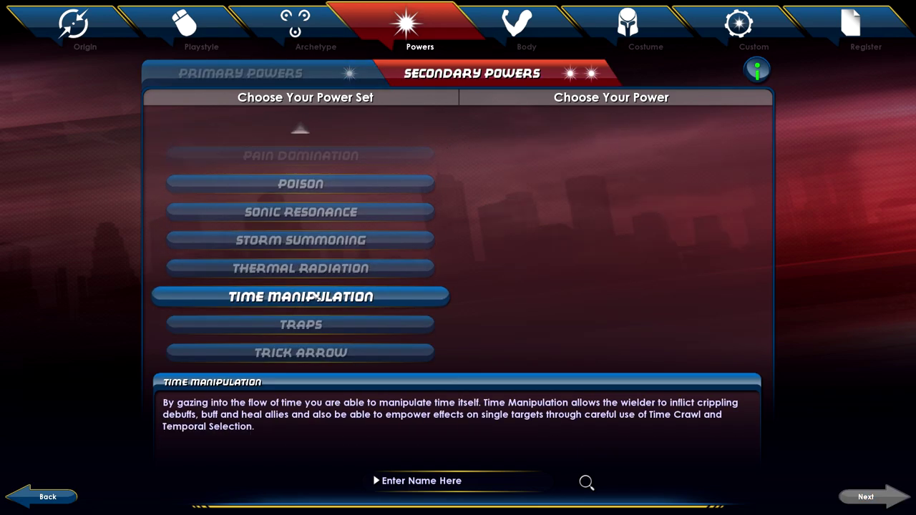
pyautogui.click(317, 241)
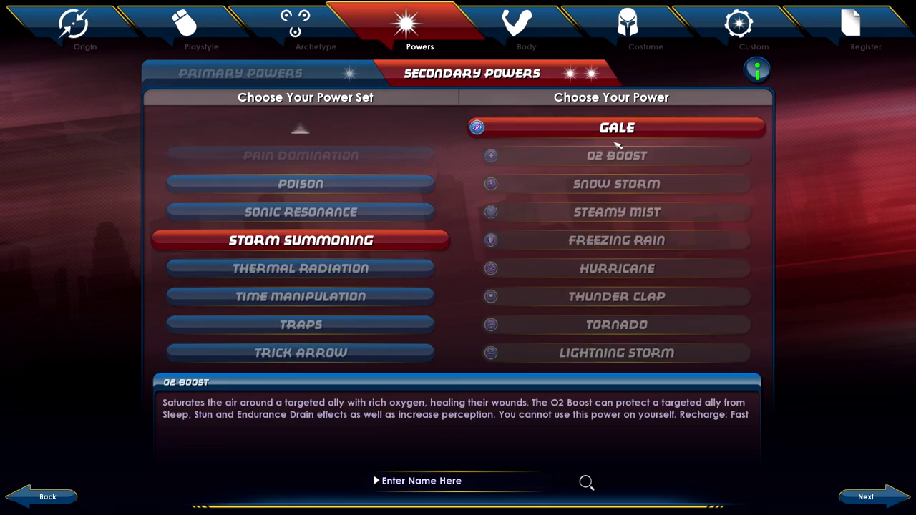
pyautogui.click(866, 497)
# - Preview the other body types, pick the standard male body, and adjust its sliders from height down to legs
pyautogui.click(162, 165)
pyautogui.click(251, 164)
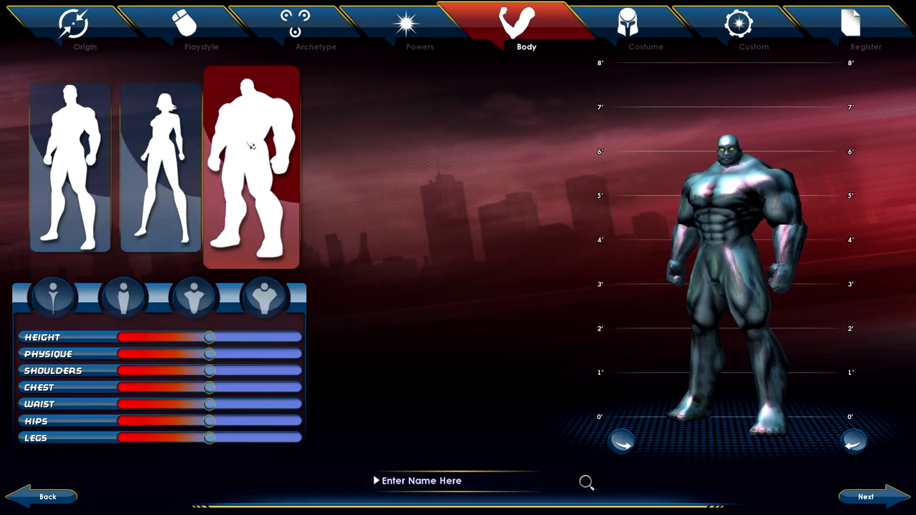
pyautogui.click(70, 165)
pyautogui.moveTo(209, 337); pyautogui.dragTo(190, 445)
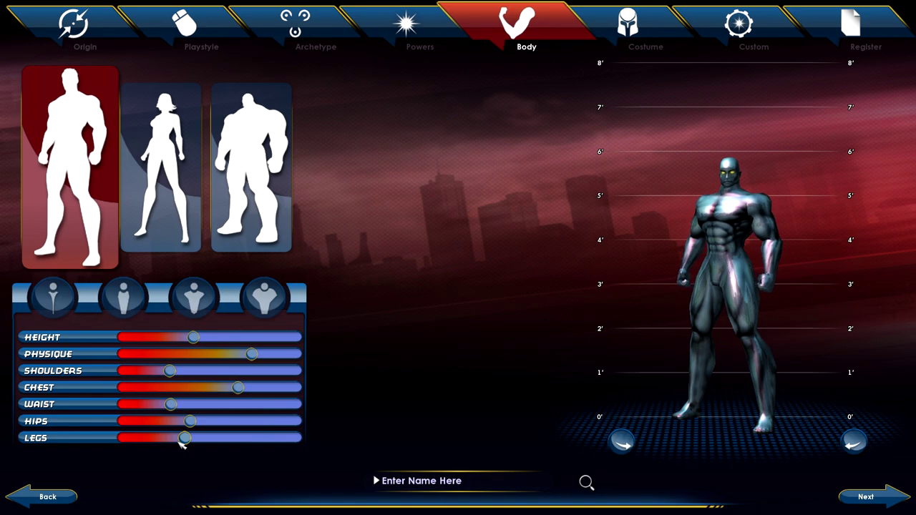
pyautogui.click(866, 496)
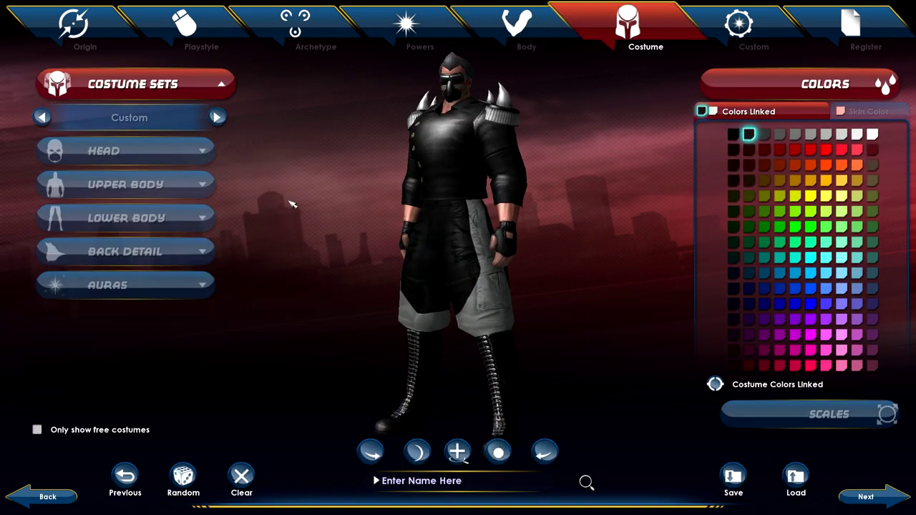
# - Browse the costume sets past Average and try the Chaos set on the character
pyautogui.click(218, 119)
pyautogui.click(218, 119)
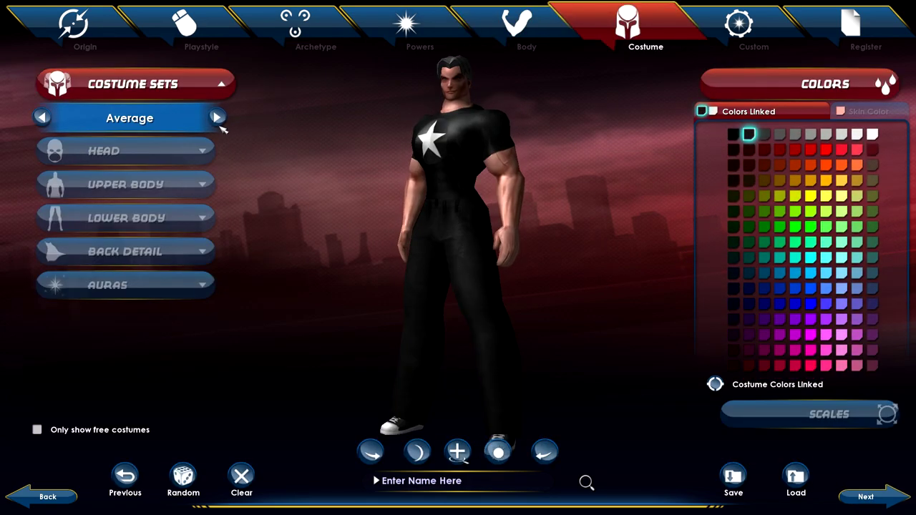
pyautogui.click(219, 119)
pyautogui.click(218, 118)
pyautogui.click(218, 119)
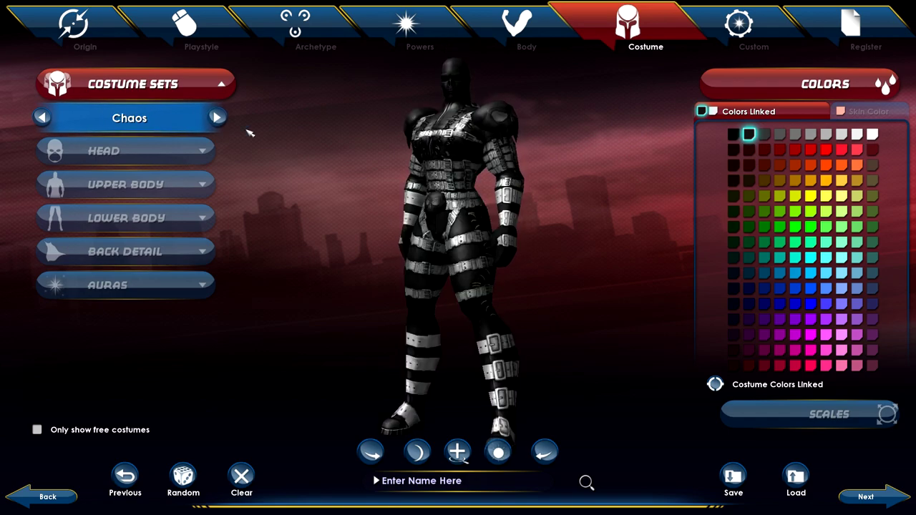
# - Try dark red as the primary costume color, set the secondary to dark green, and make the primary white
pyautogui.click(780, 149)
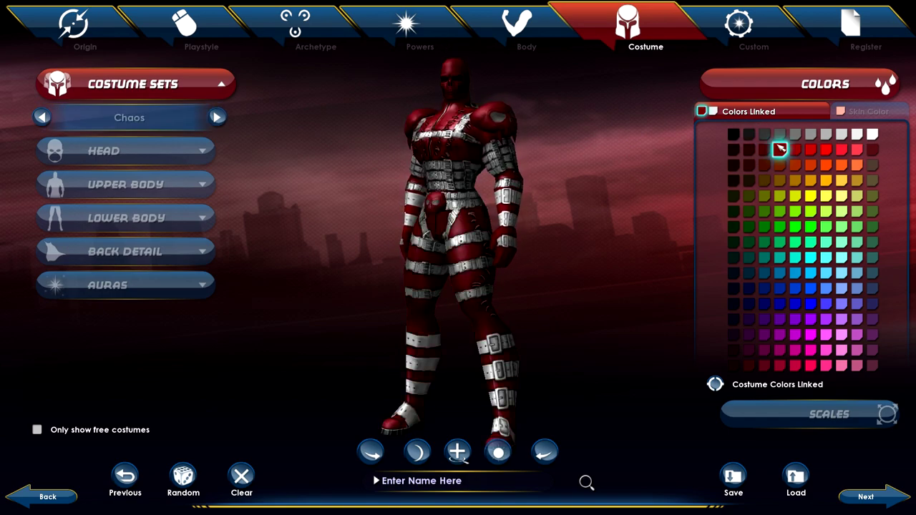
pyautogui.click(764, 211)
pyautogui.click(705, 113)
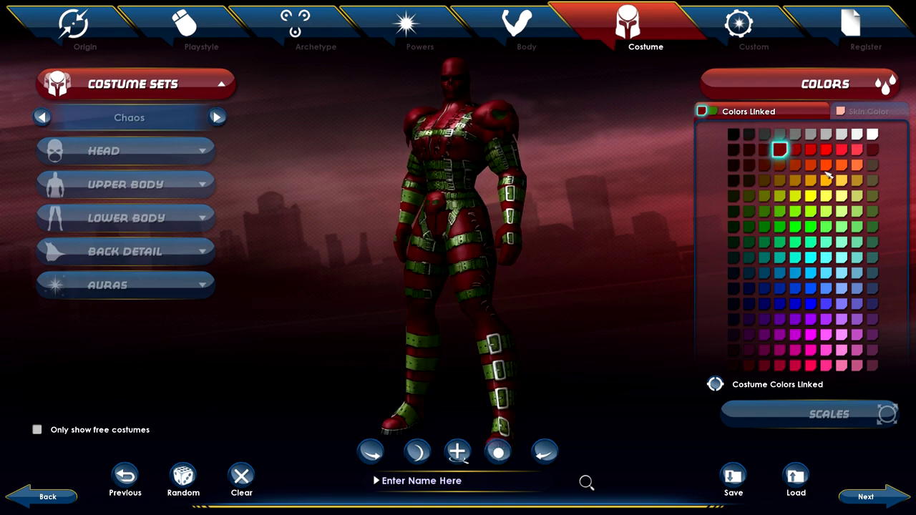
pyautogui.click(873, 134)
# - Browse past the Electron costume set, choose Fighter, and rotate the character to check the outfit
pyautogui.click(219, 118)
pyautogui.click(218, 118)
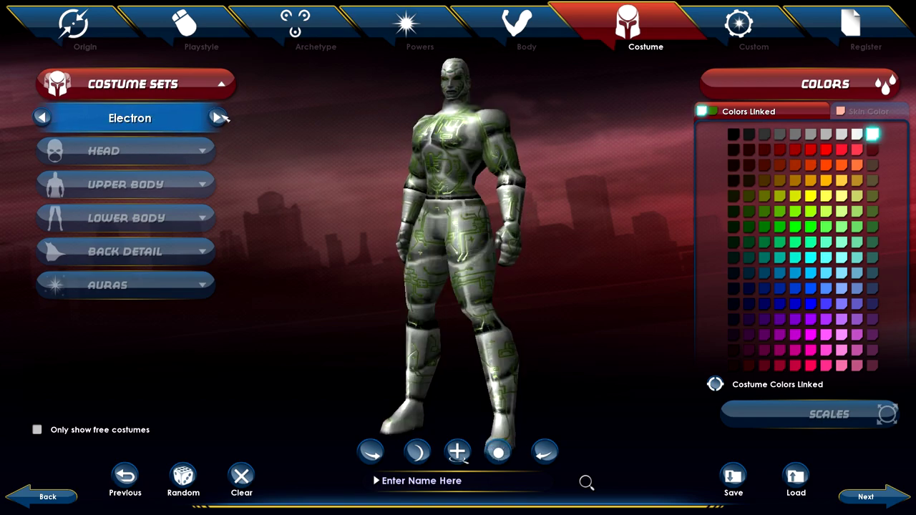
pyautogui.click(218, 119)
pyautogui.click(218, 119)
pyautogui.click(218, 118)
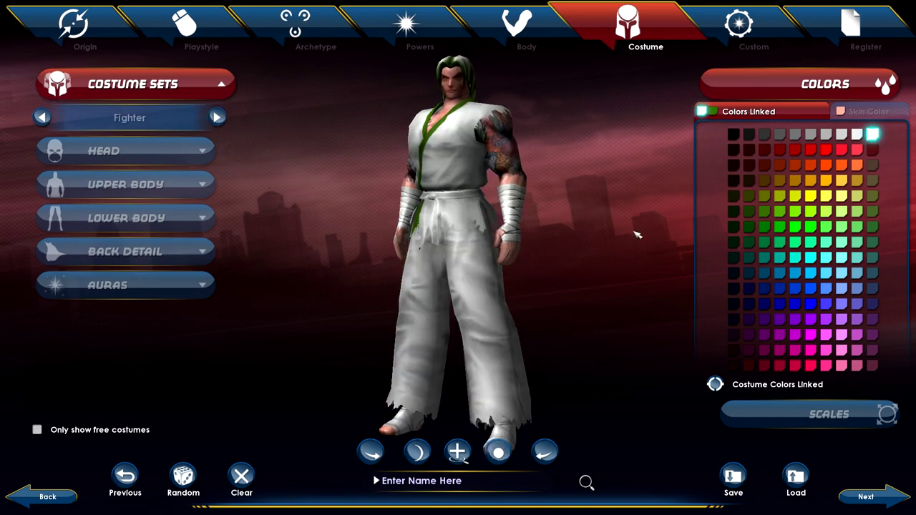
pyautogui.click(373, 452)
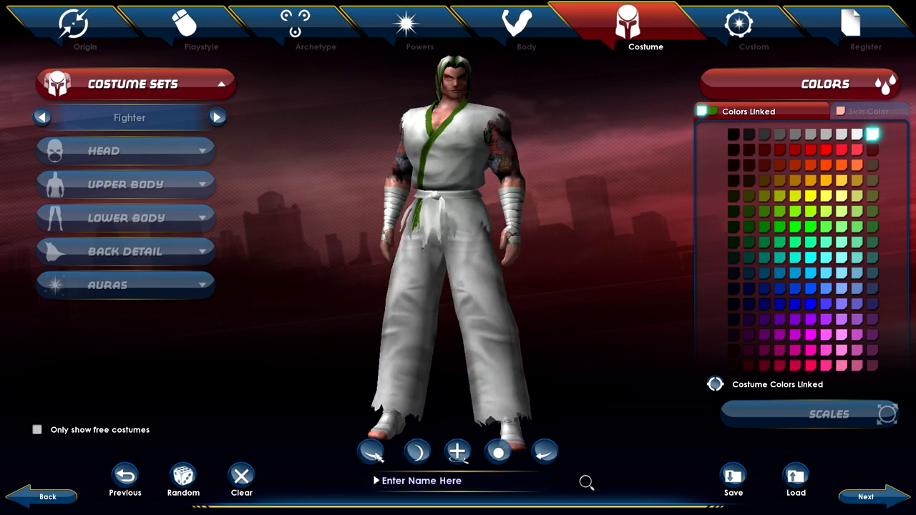
# - Set the shape of the character's Standard head to Chiseled
pyautogui.click(138, 153)
pyautogui.click(136, 151)
pyautogui.click(211, 175)
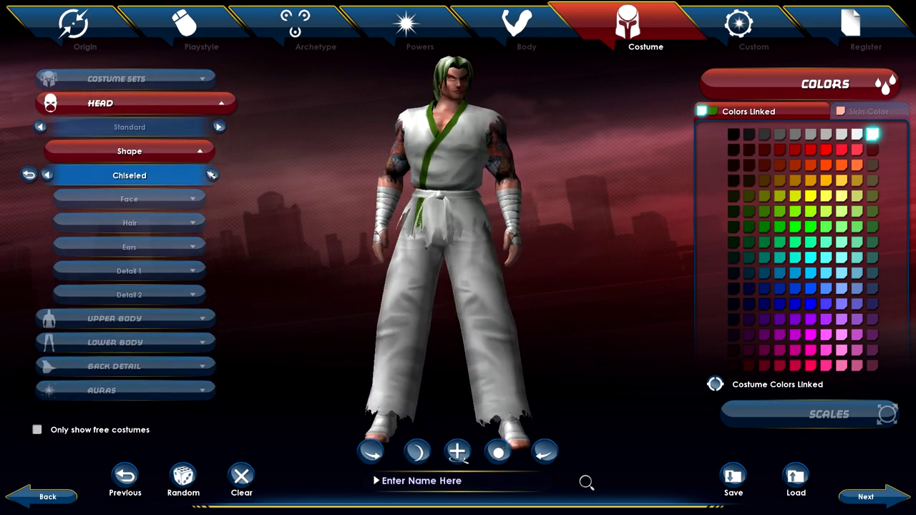
# - Try the Full Helmets head type and cycle through its helmets, past Steel Helm to Retro Tech
pyautogui.click(136, 128)
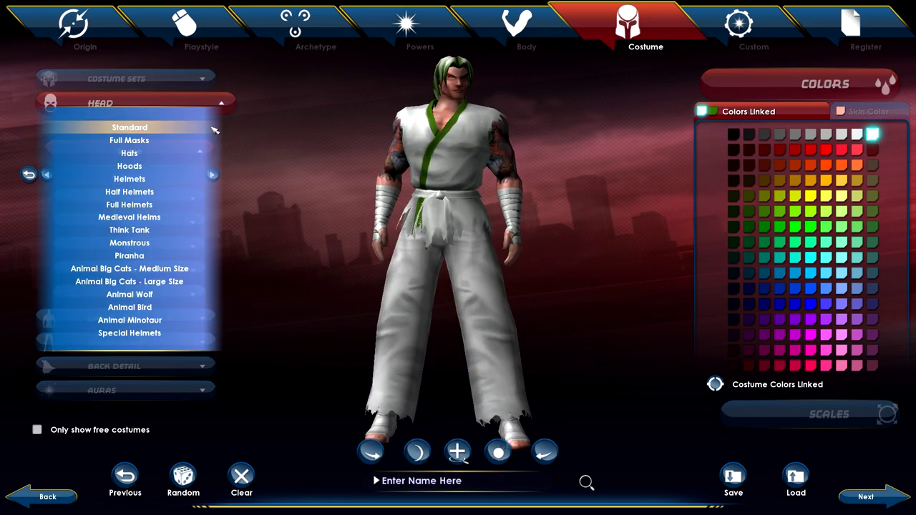
pyautogui.click(132, 206)
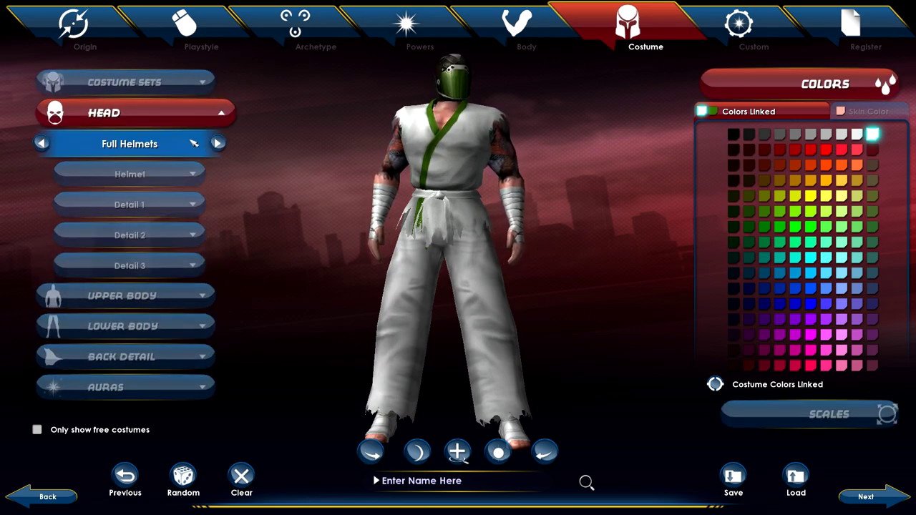
pyautogui.click(184, 182)
pyautogui.click(213, 184)
pyautogui.click(213, 184)
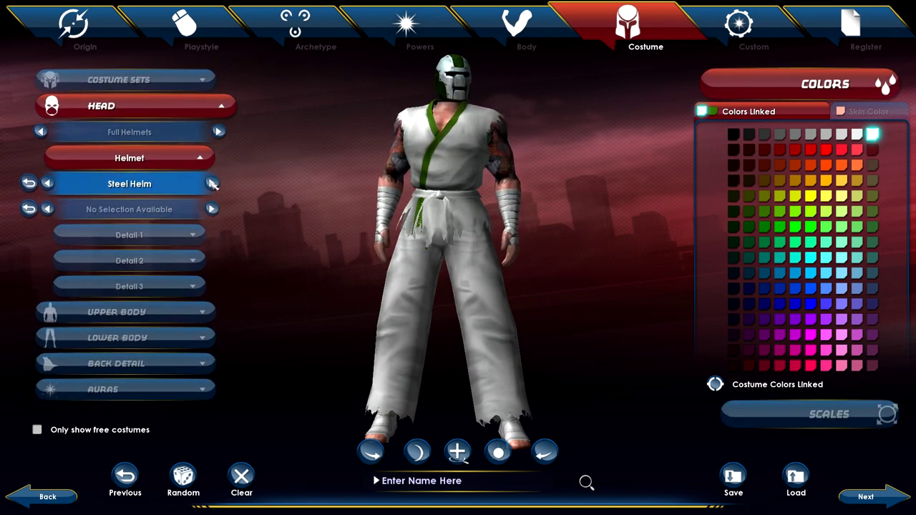
pyautogui.click(213, 184)
pyautogui.click(212, 184)
pyautogui.click(212, 184)
pyautogui.click(213, 184)
pyautogui.click(213, 184)
pyautogui.click(213, 184)
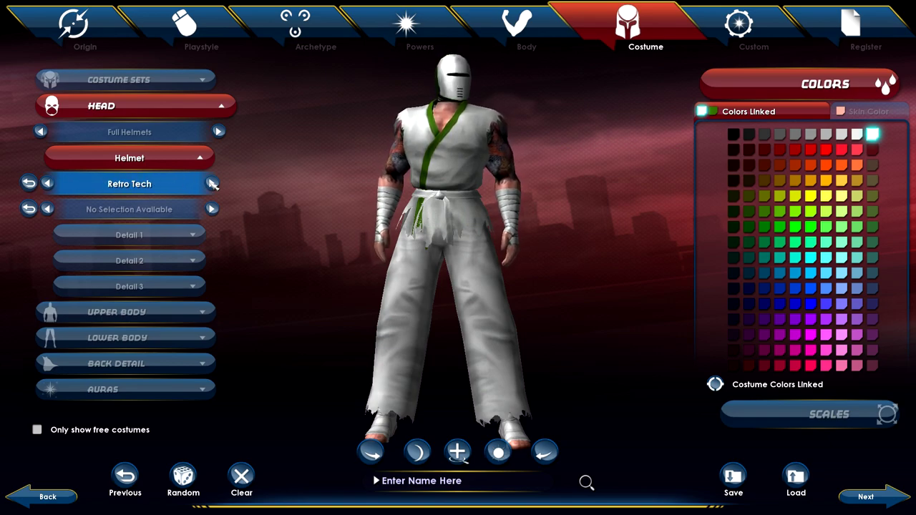
# - Try the Monstrous head type and replace it with Special Helmets
pyautogui.click(150, 133)
pyautogui.click(147, 176)
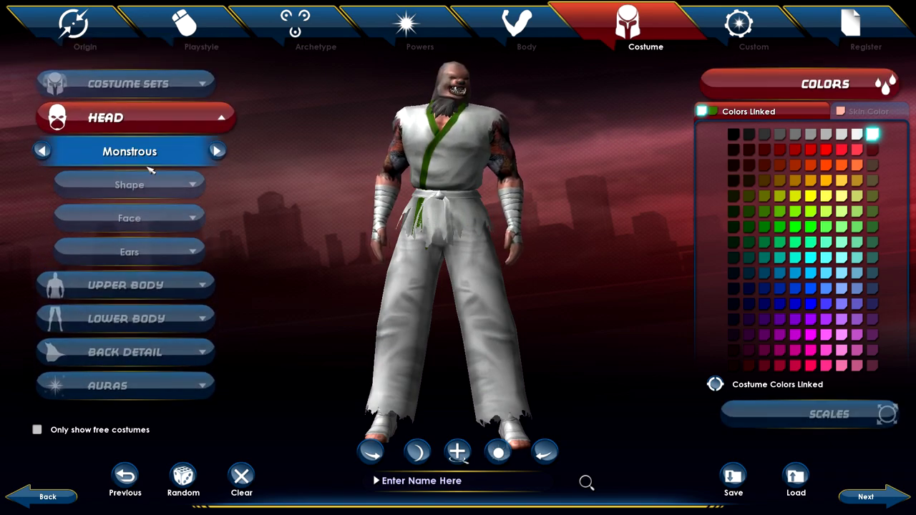
pyautogui.click(200, 151)
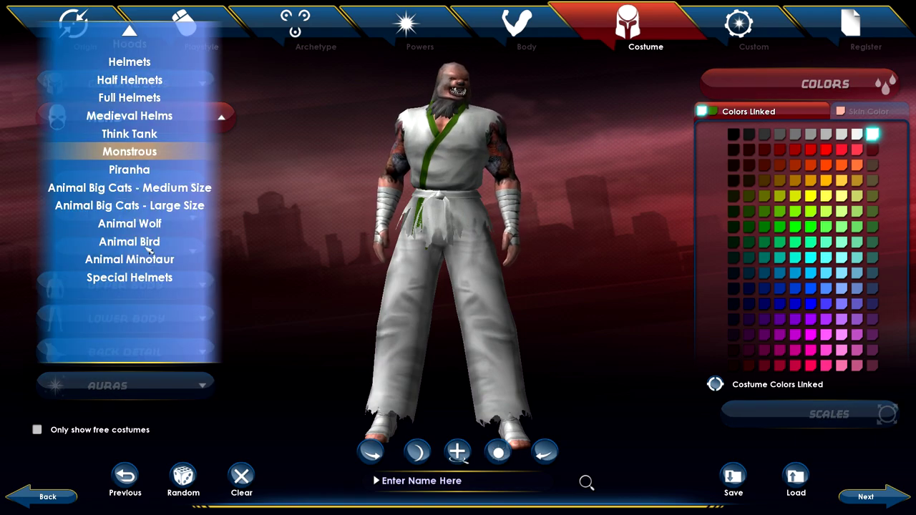
pyautogui.click(143, 277)
# - Look at the shape options and open the face options for the Special Helmets head
pyautogui.click(190, 183)
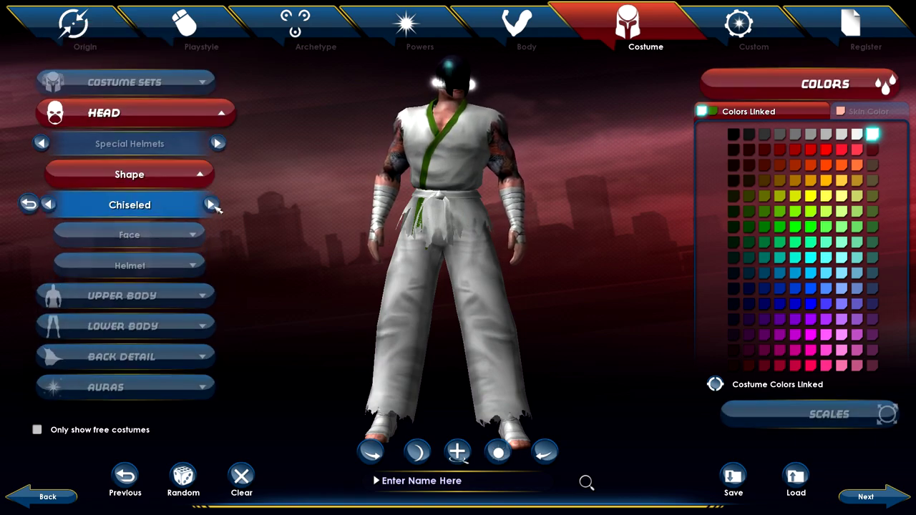
pyautogui.click(188, 235)
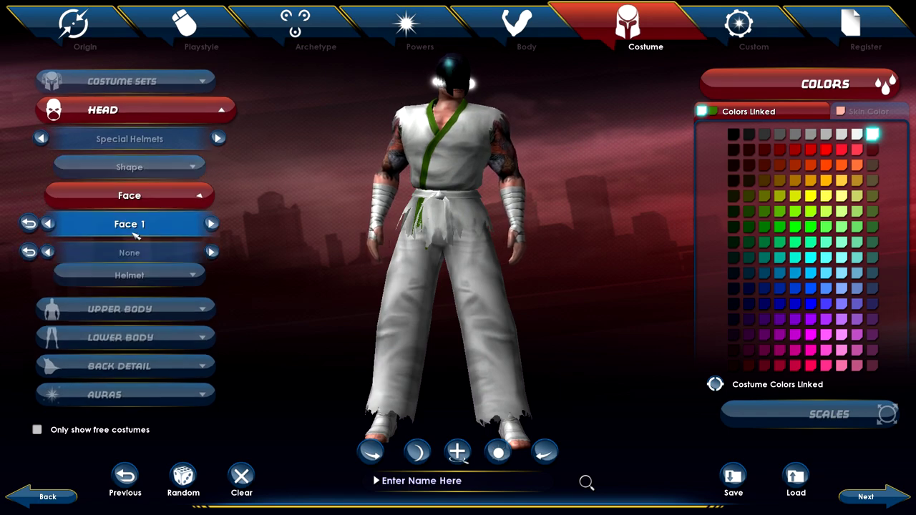